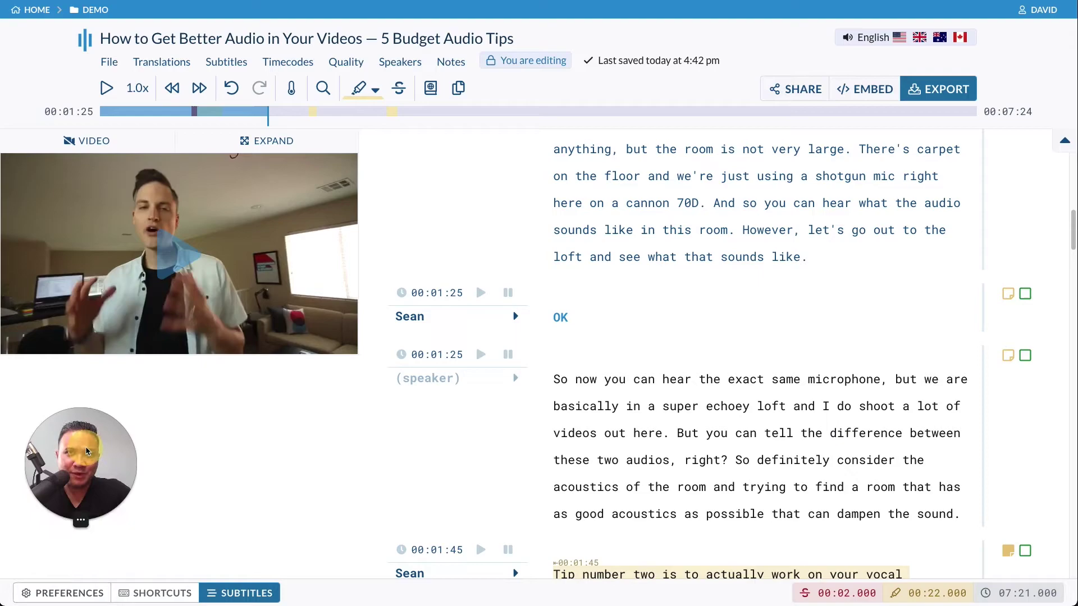
# - Enable the Invalid timestamps option under Editing preferences and save the preferences
pyautogui.click(74, 593)
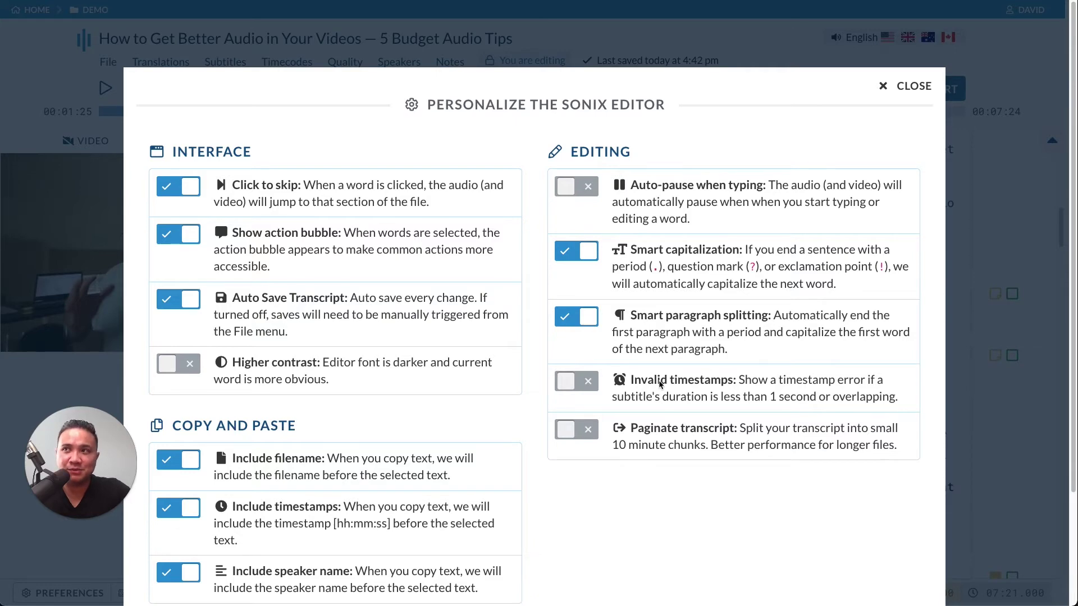
pyautogui.click(662, 384)
pyautogui.scroll(-2, 661, 384)
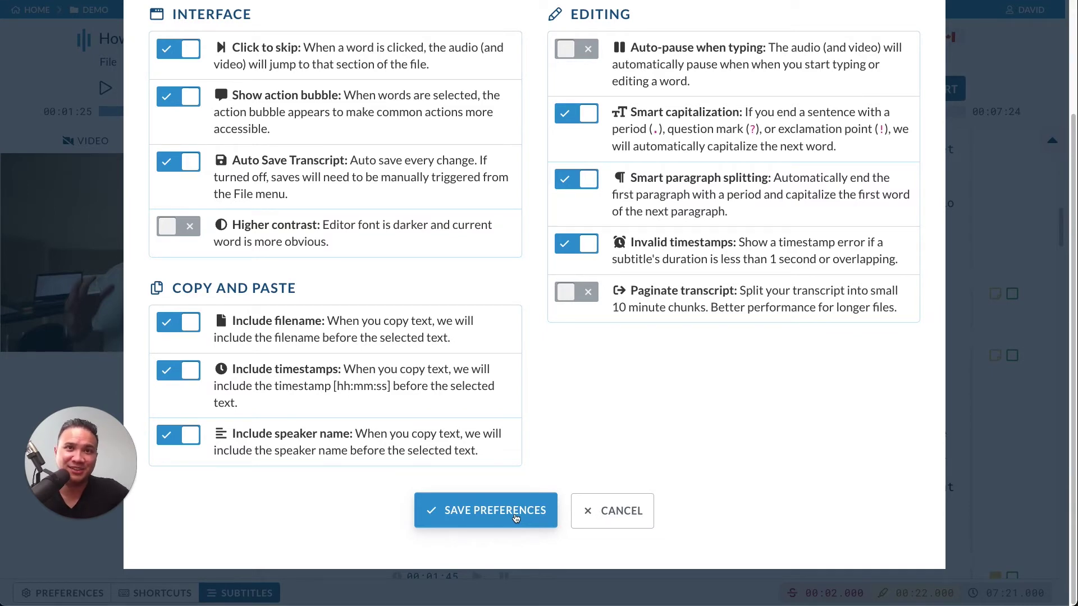
pyautogui.click(516, 518)
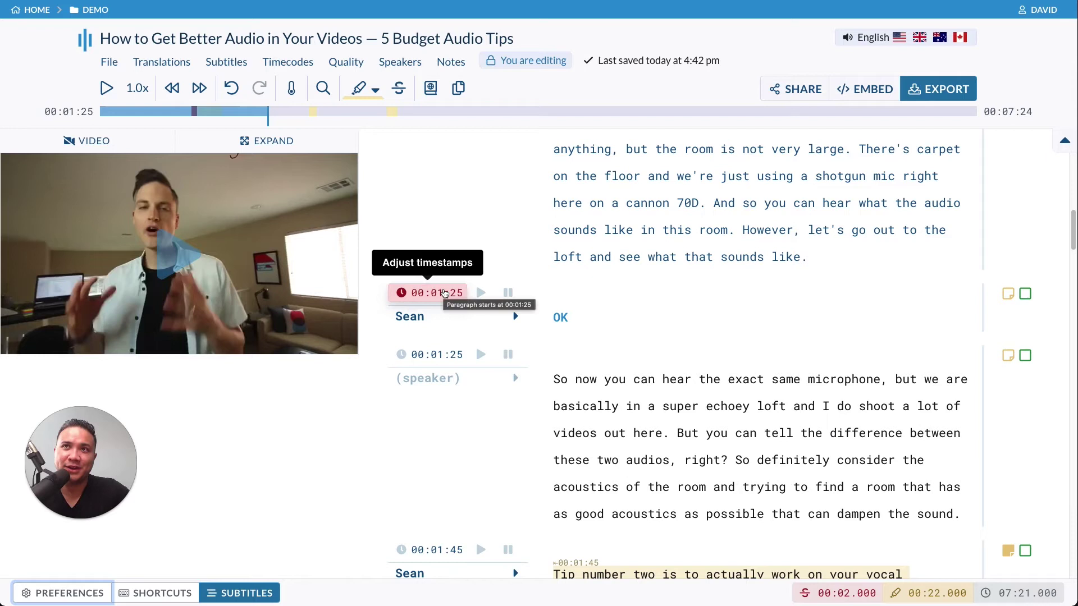
# - Move the start of the paragraph after OK to 1:26
pyautogui.click(452, 301)
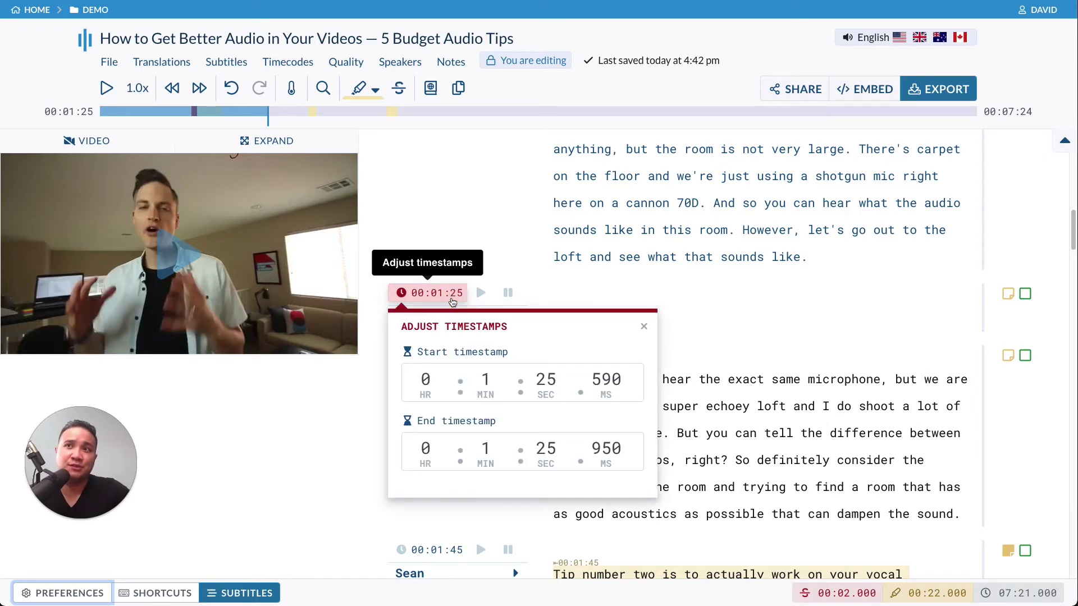
pyautogui.moveTo(606, 448)
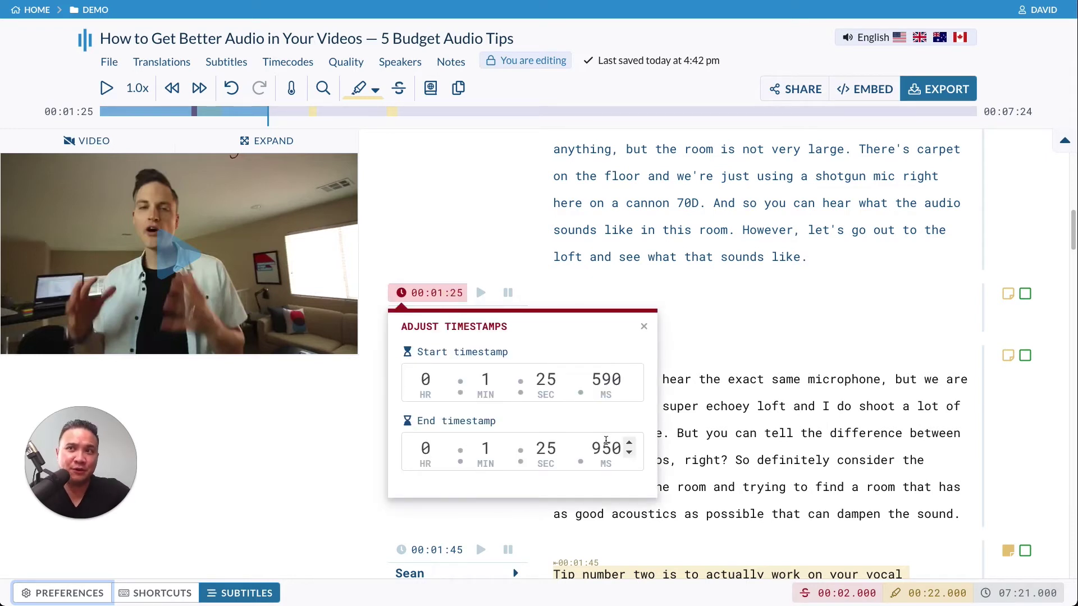
pyautogui.click(643, 326)
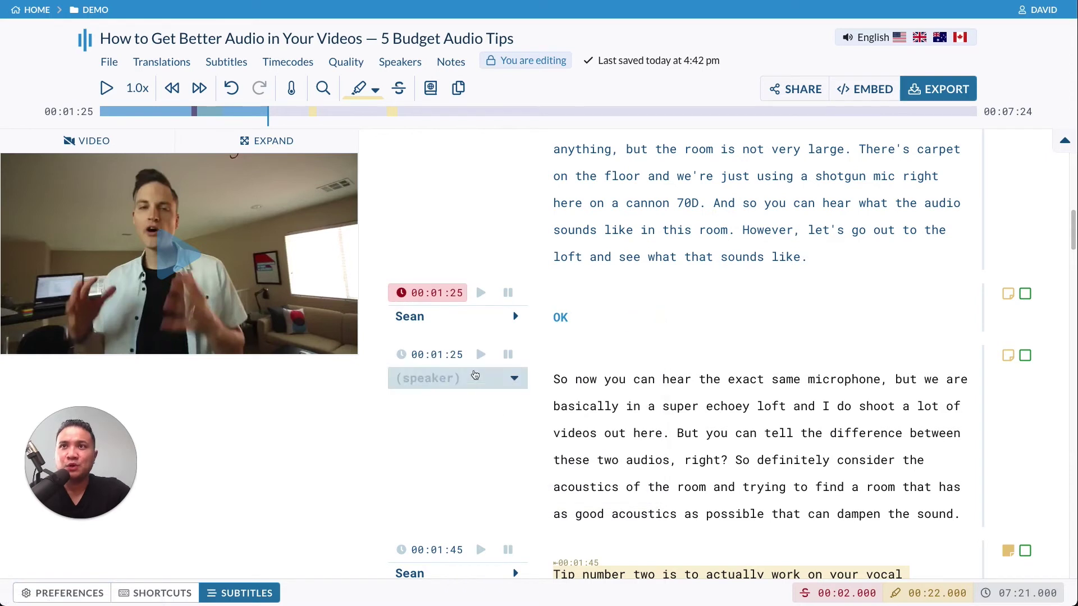
pyautogui.click(455, 354)
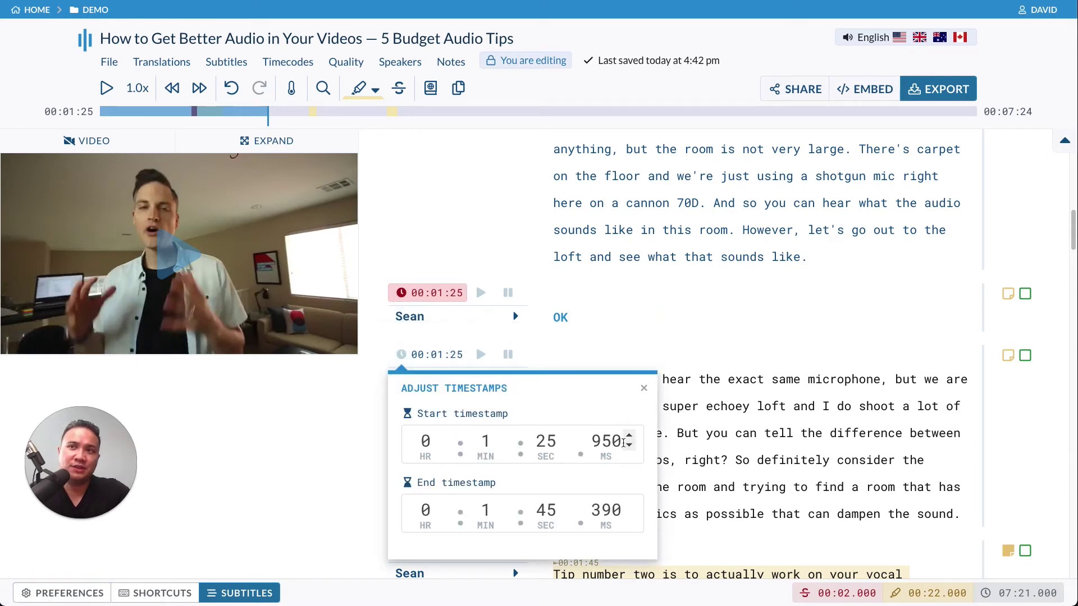
pyautogui.click(569, 436)
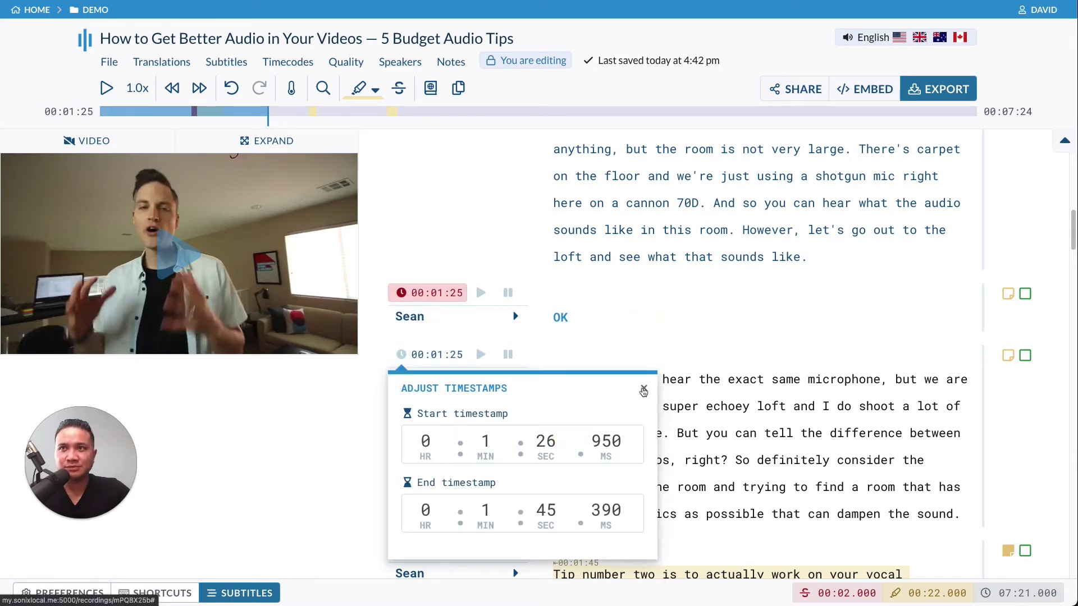
pyautogui.click(643, 389)
# - Extend the OK paragraph's end time to 1:26.600
pyautogui.click(447, 293)
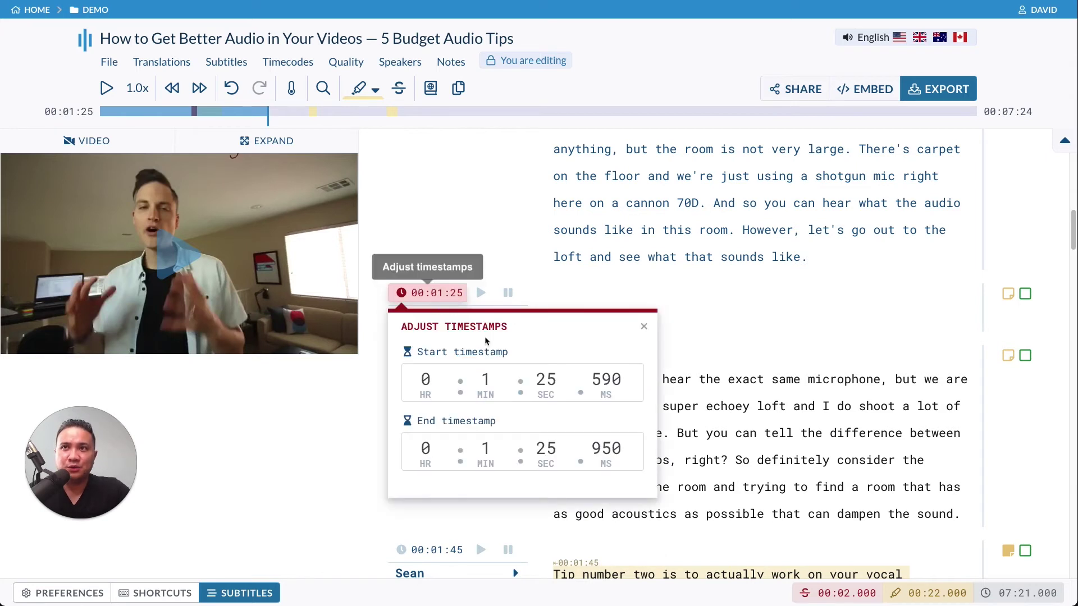
pyautogui.click(568, 443)
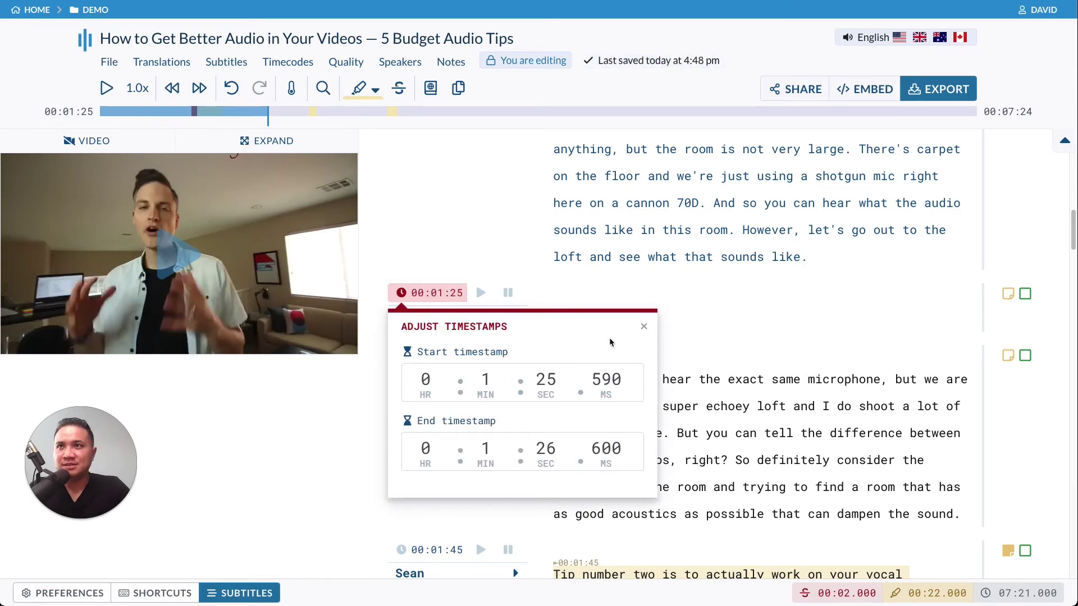
pyautogui.click(643, 325)
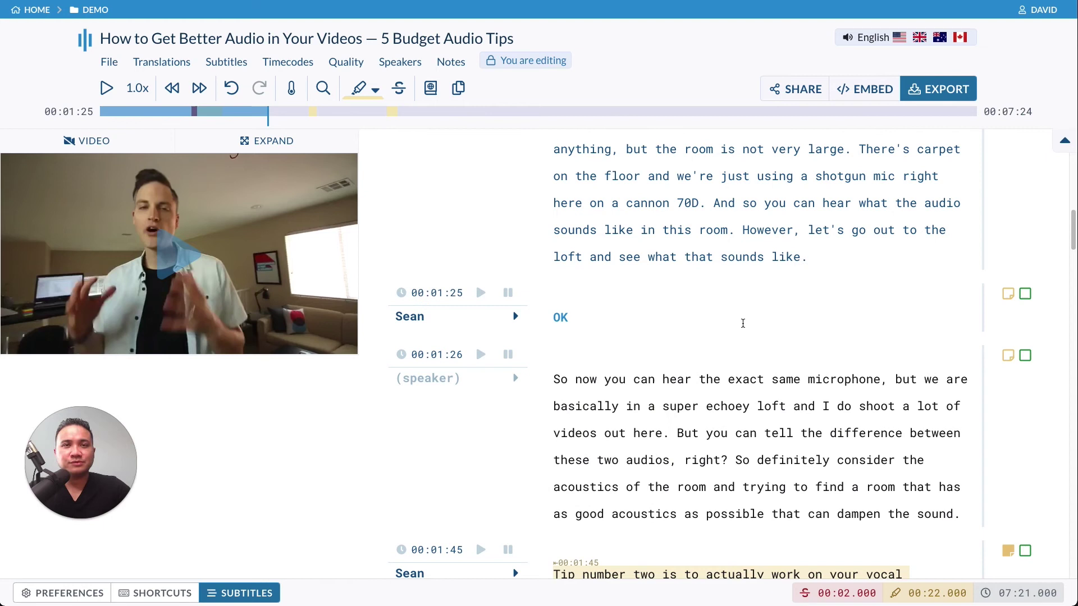